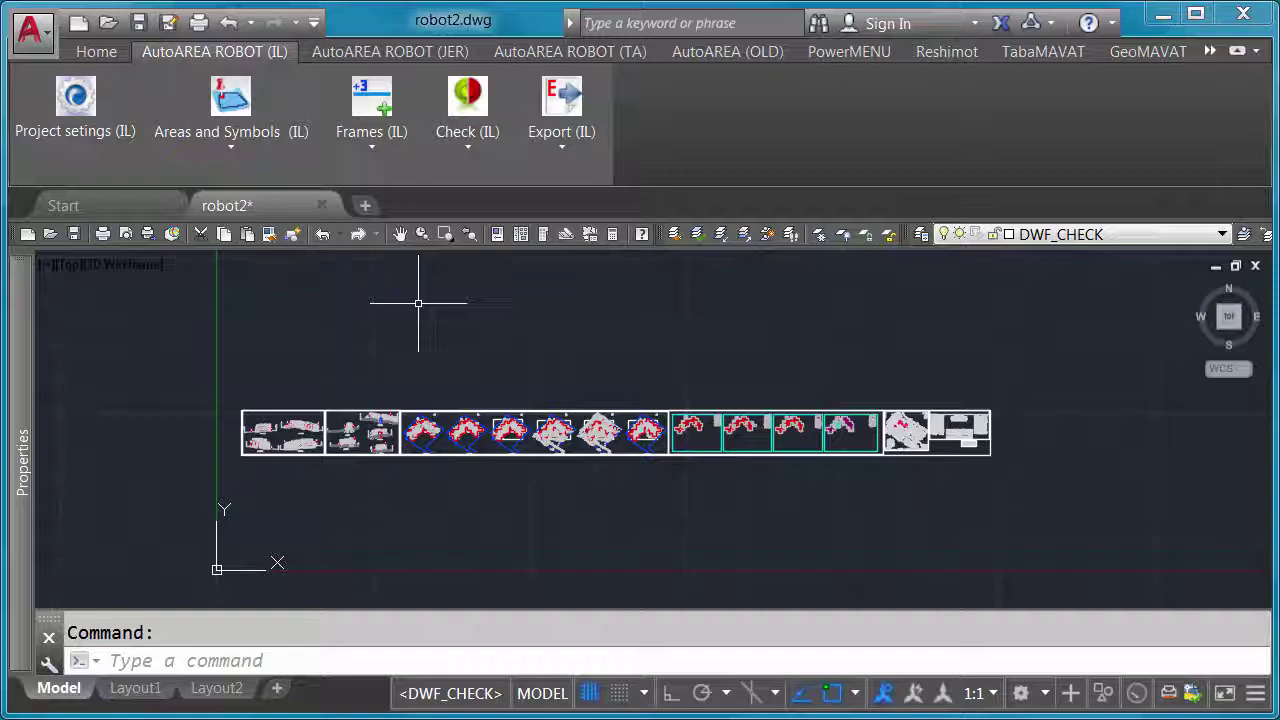
# - Switch the ribbon from the IL toolset to the AutoAREA ROBOT (JER) tab
pyautogui.click(444, 658)
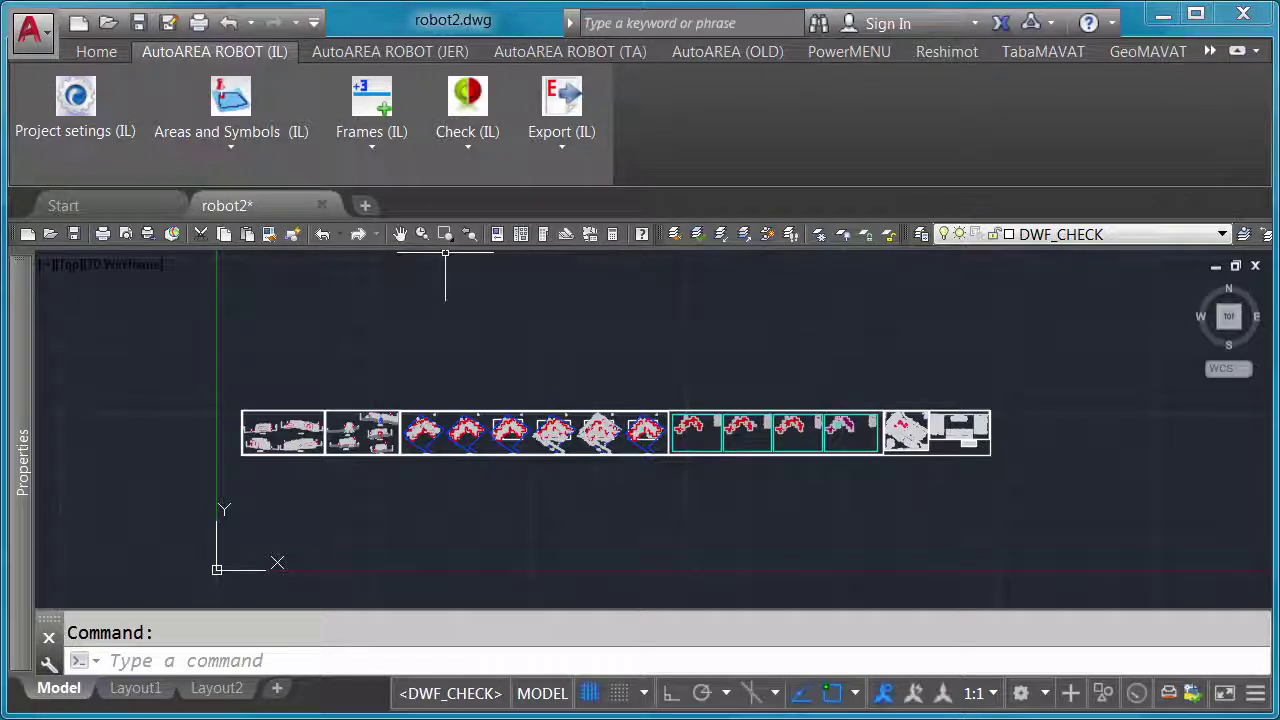
pyautogui.click(410, 55)
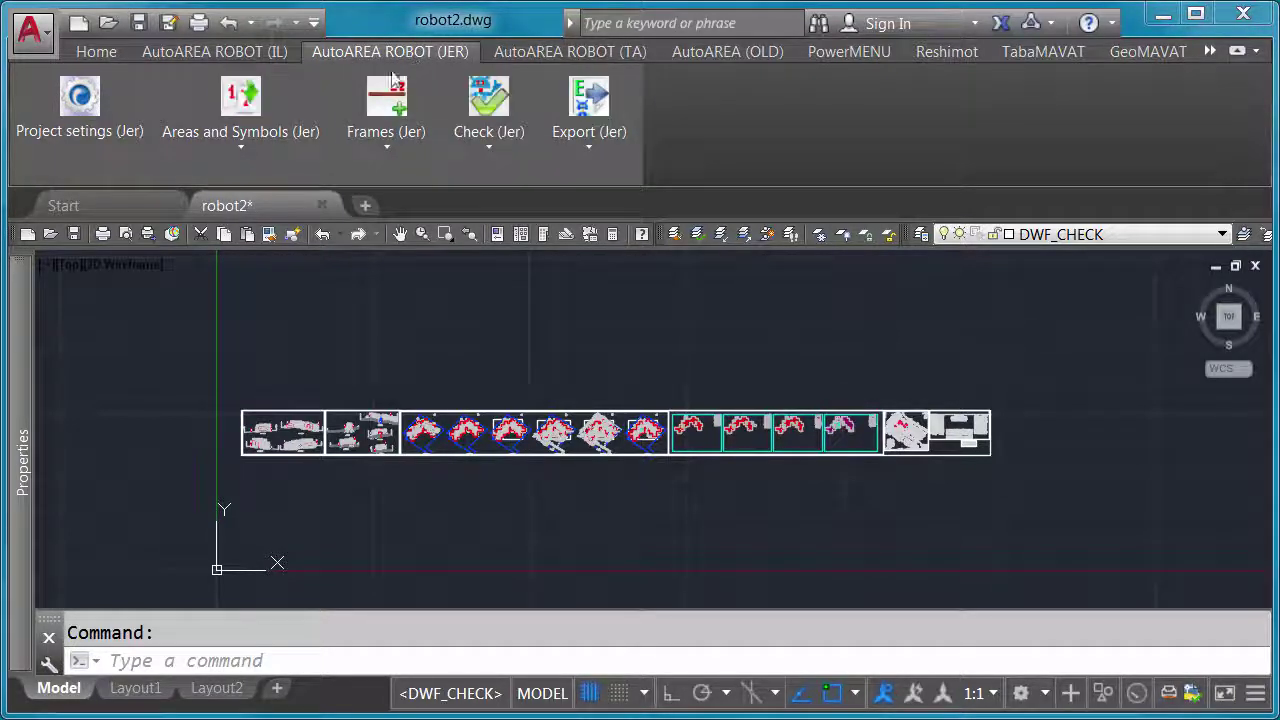
# - Review the Jerusalem project settings without changes, then open the Areas and Symbols (Jer) list
pyautogui.click(80, 110)
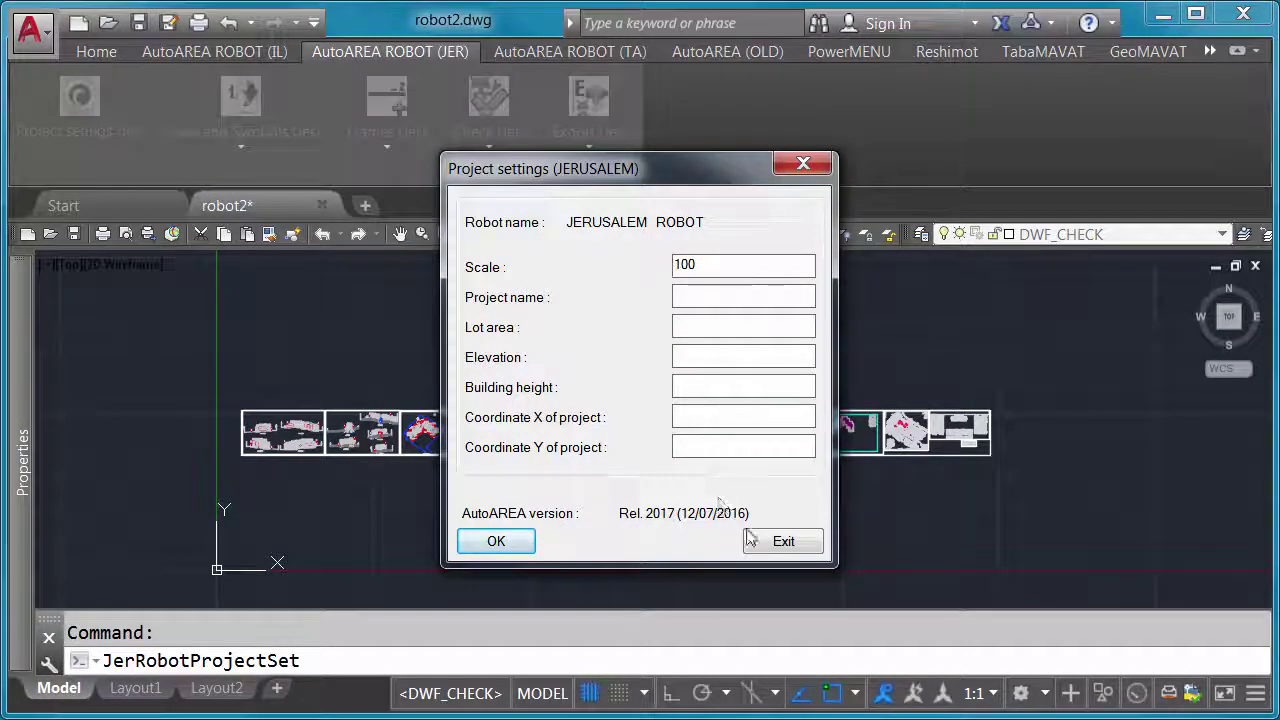
pyautogui.click(775, 542)
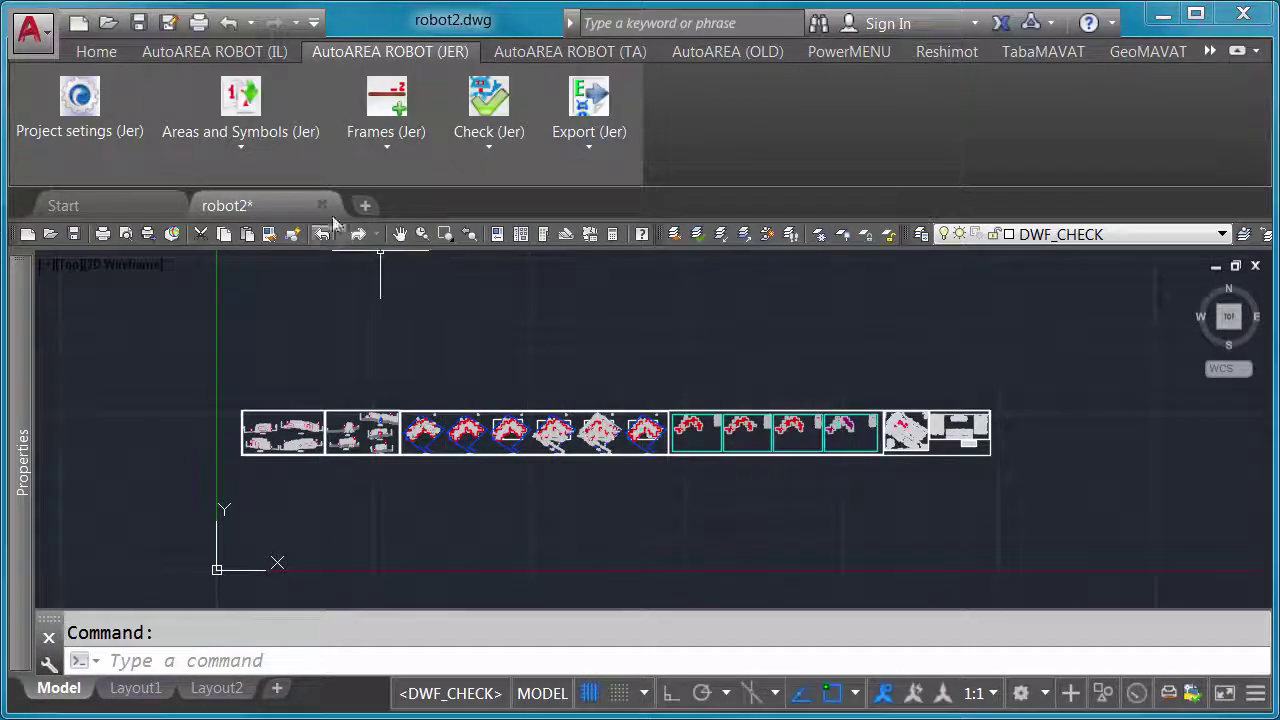
pyautogui.click(244, 155)
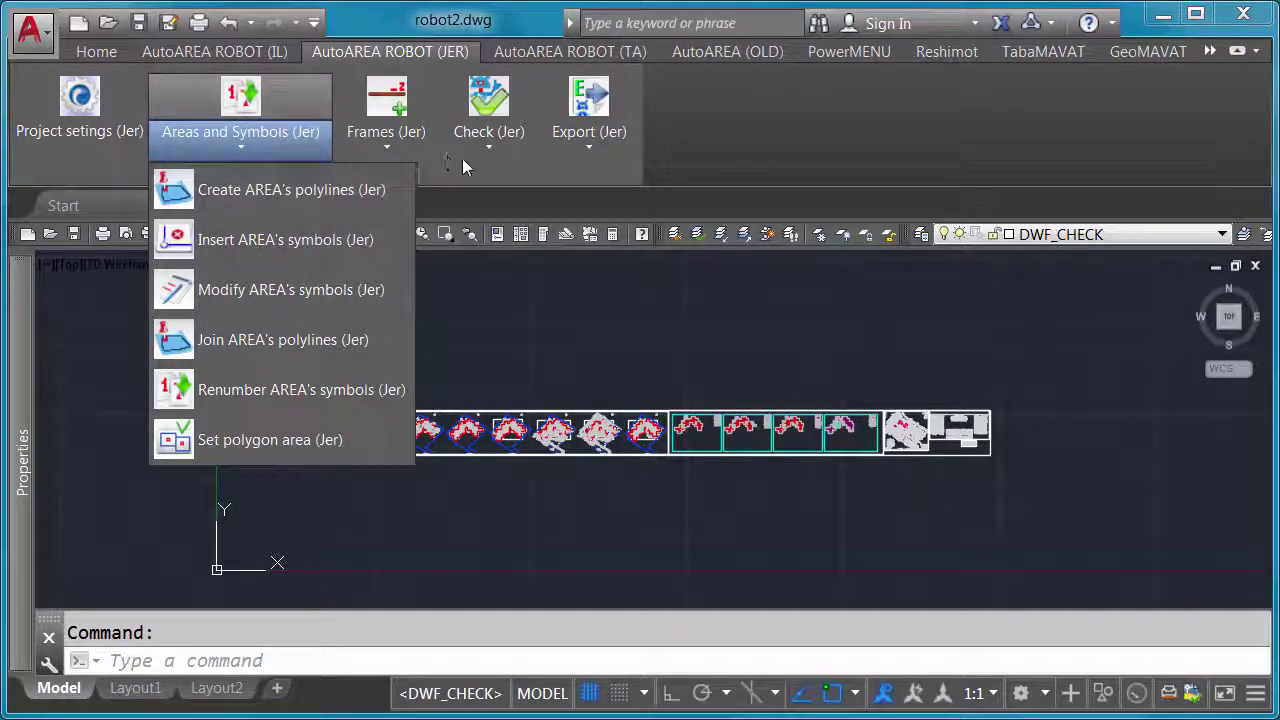
# - Dismiss the Areas and Symbols (Jer) dropdown to show the sheet row again
pyautogui.click(582, 664)
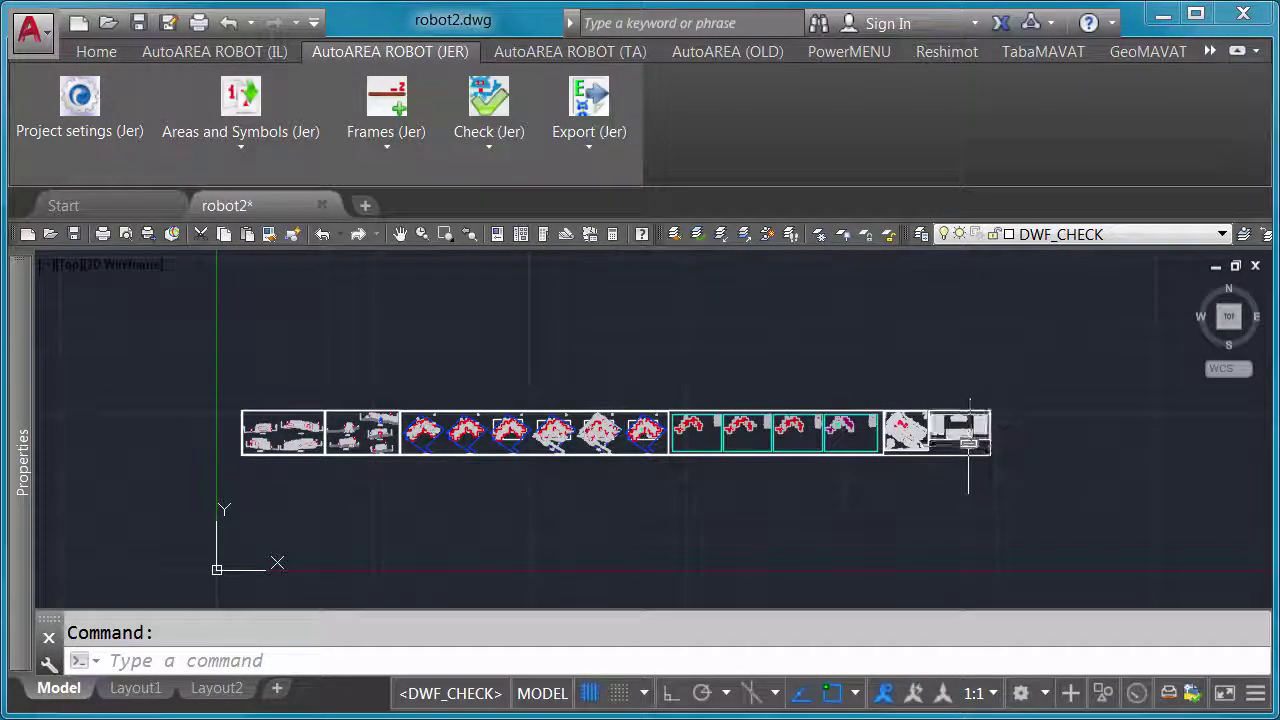
# - Erase the outer AREA_PLAN_PLOT_FRAME frame around the sheet row and open the Frames (Jer) list
pyautogui.click(963, 457)
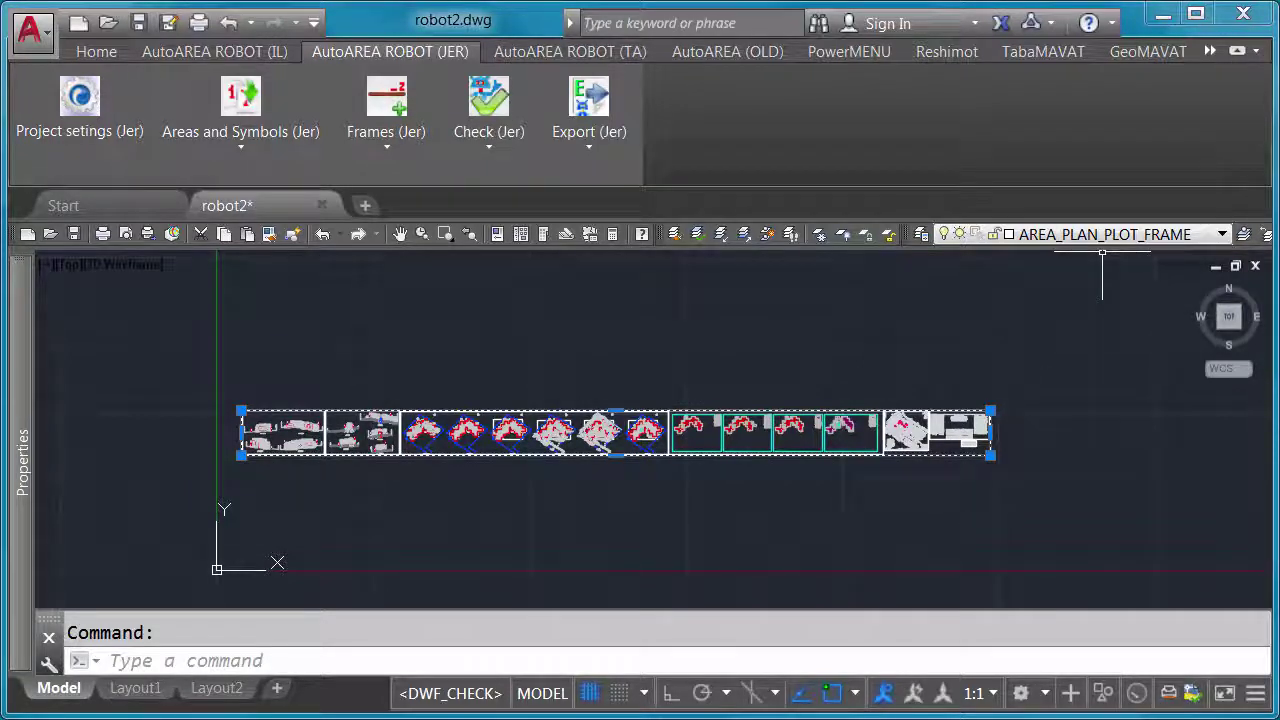
pyautogui.press('Delete')
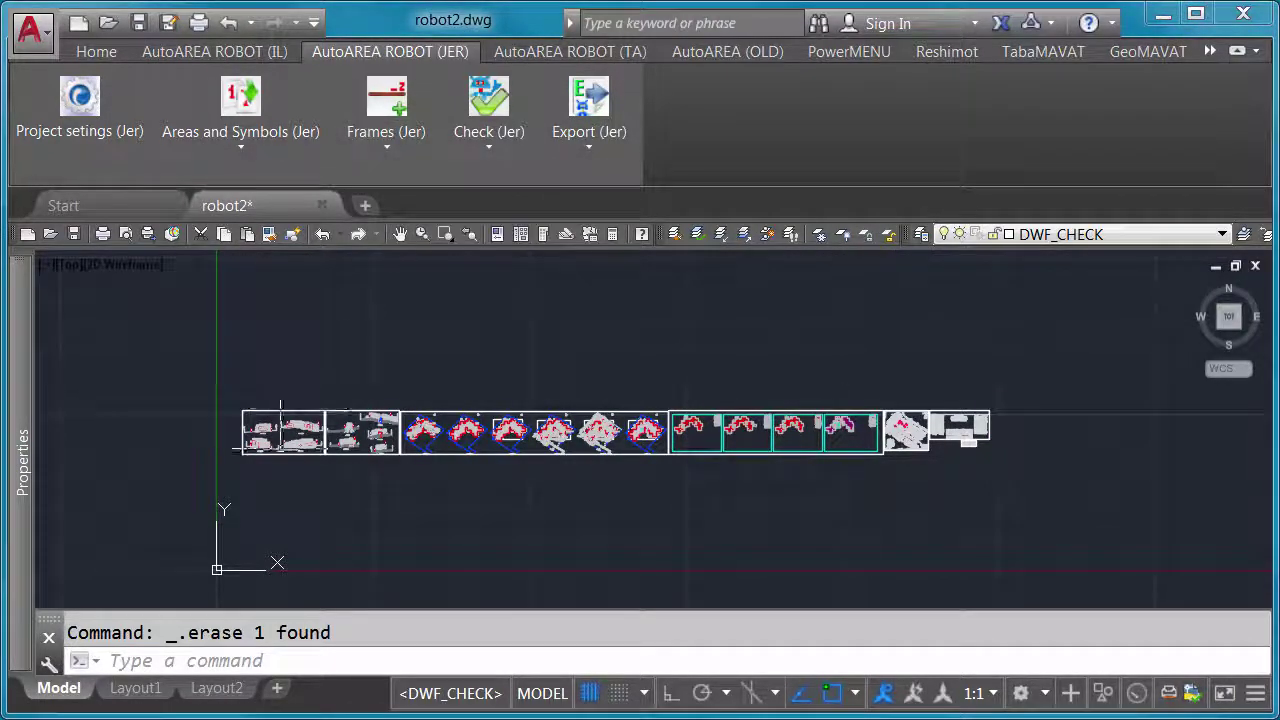
pyautogui.write('Z')
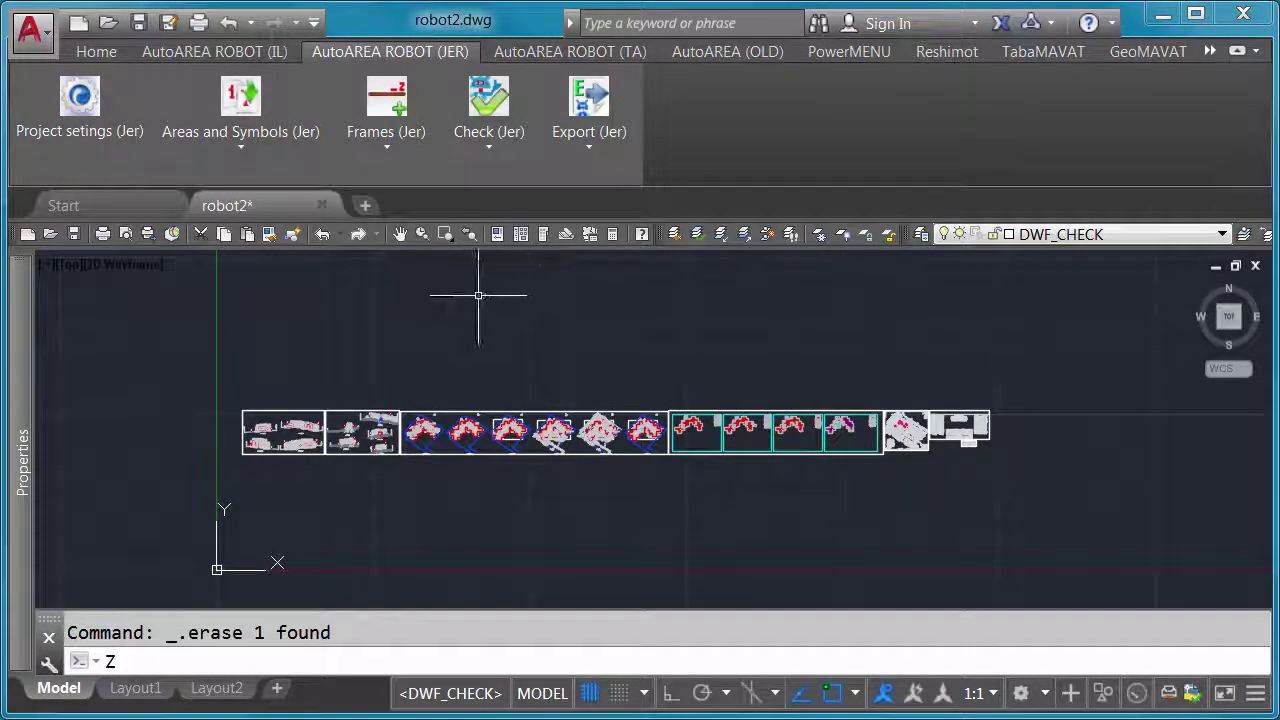
pyautogui.click(387, 145)
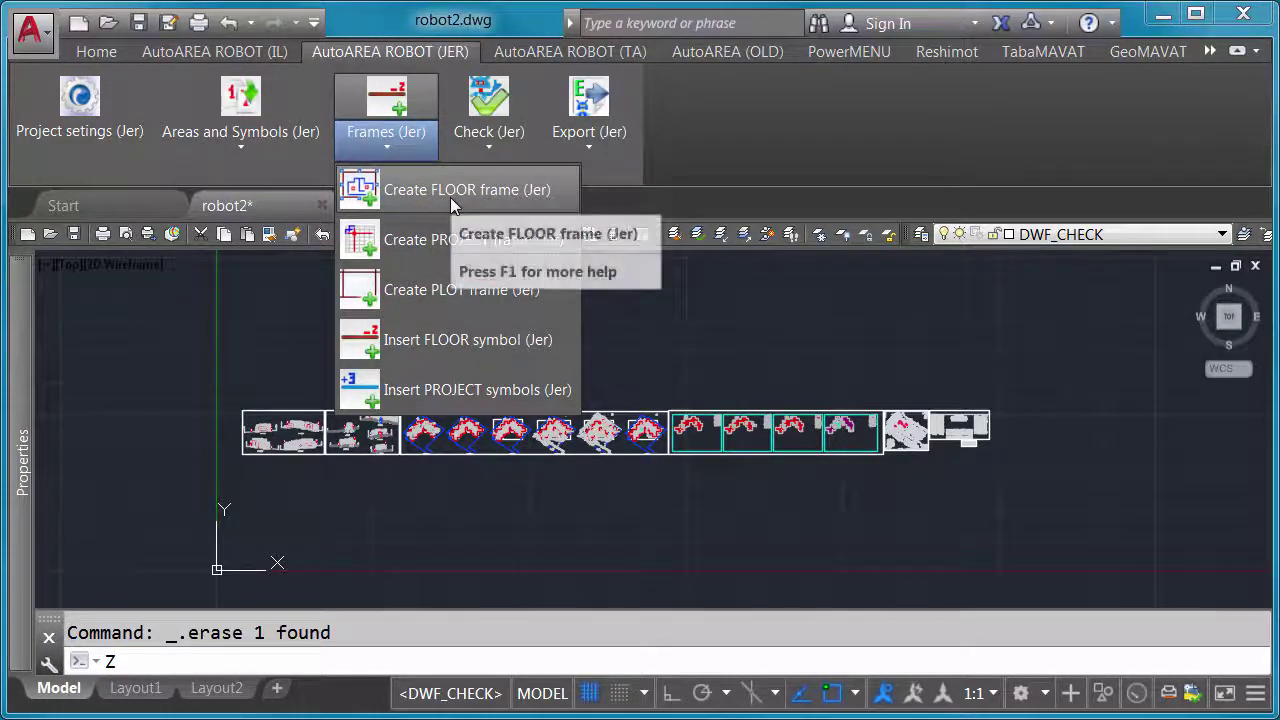
# - Start Create PLOT frame (Jer) and snap its first corner to the sheet row's bottom-left end
pyautogui.click(496, 299)
pyautogui.scroll(5, 374, 428)
pyautogui.moveTo(374, 428); pyautogui.dragTo(614, 511, button='middle')
pyautogui.write('e')
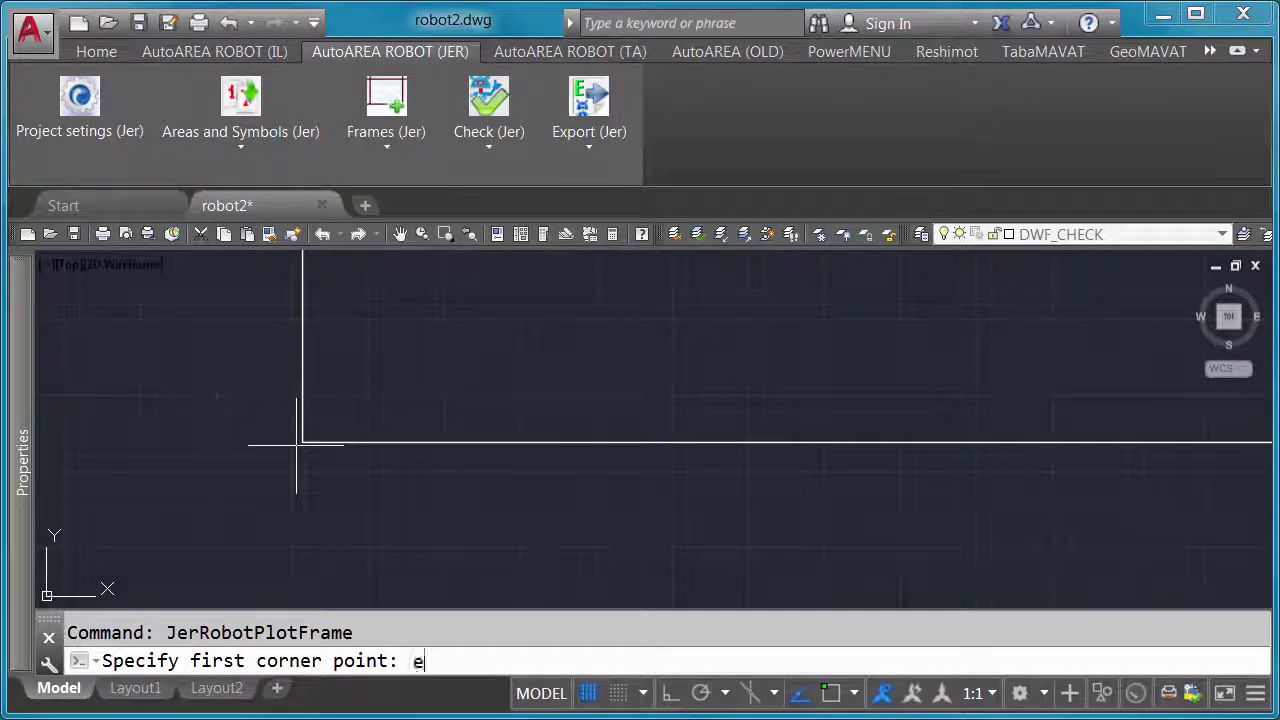
pyautogui.write('nd')
pyautogui.press('Return')
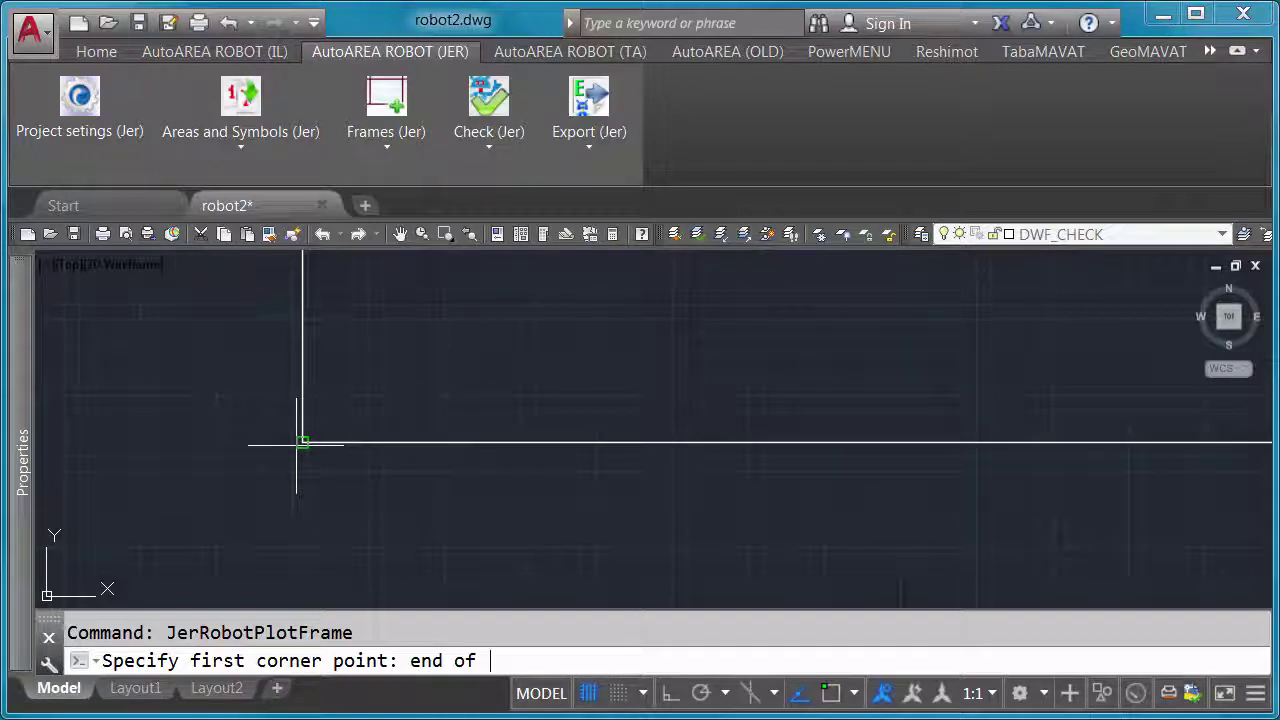
pyautogui.click(296, 446)
# - Snap the frame's opposite corner to the row's top-right end and finish the command
pyautogui.scroll(-3, 296, 446)
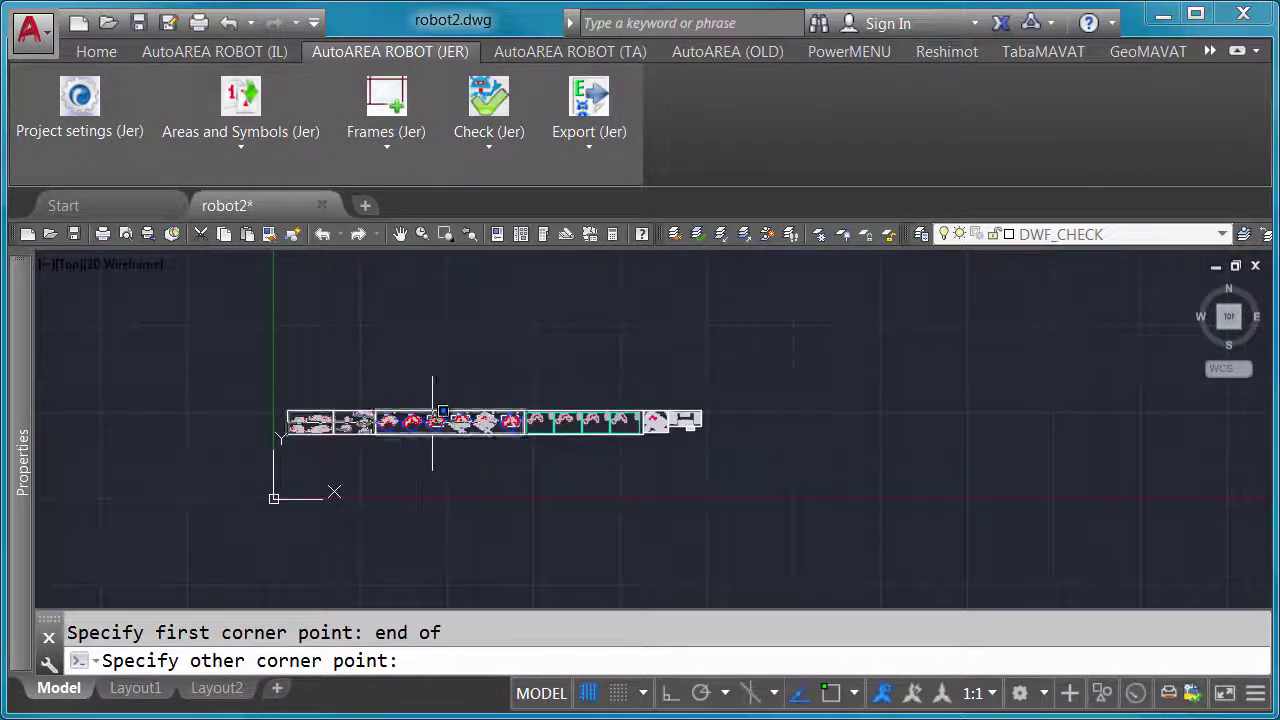
pyautogui.scroll(5, 725, 399)
pyautogui.write('en')
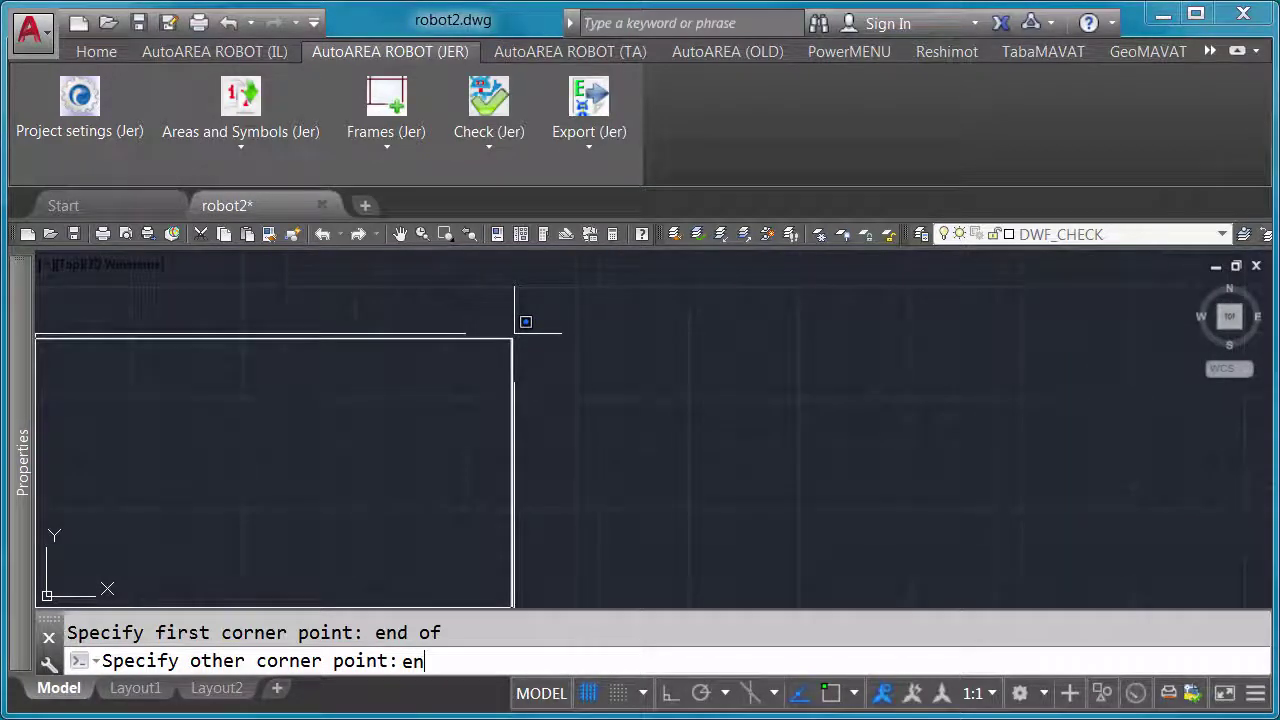
pyautogui.write('d')
pyautogui.press('Return')
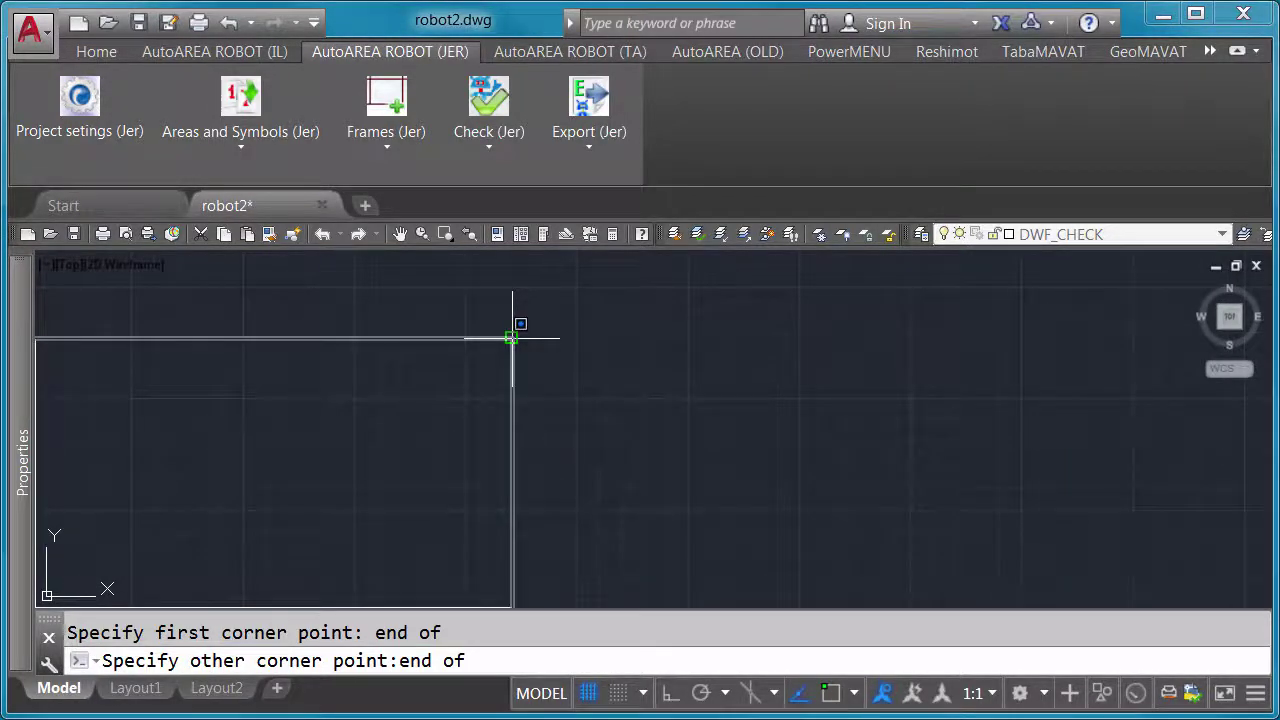
pyautogui.click(512, 338)
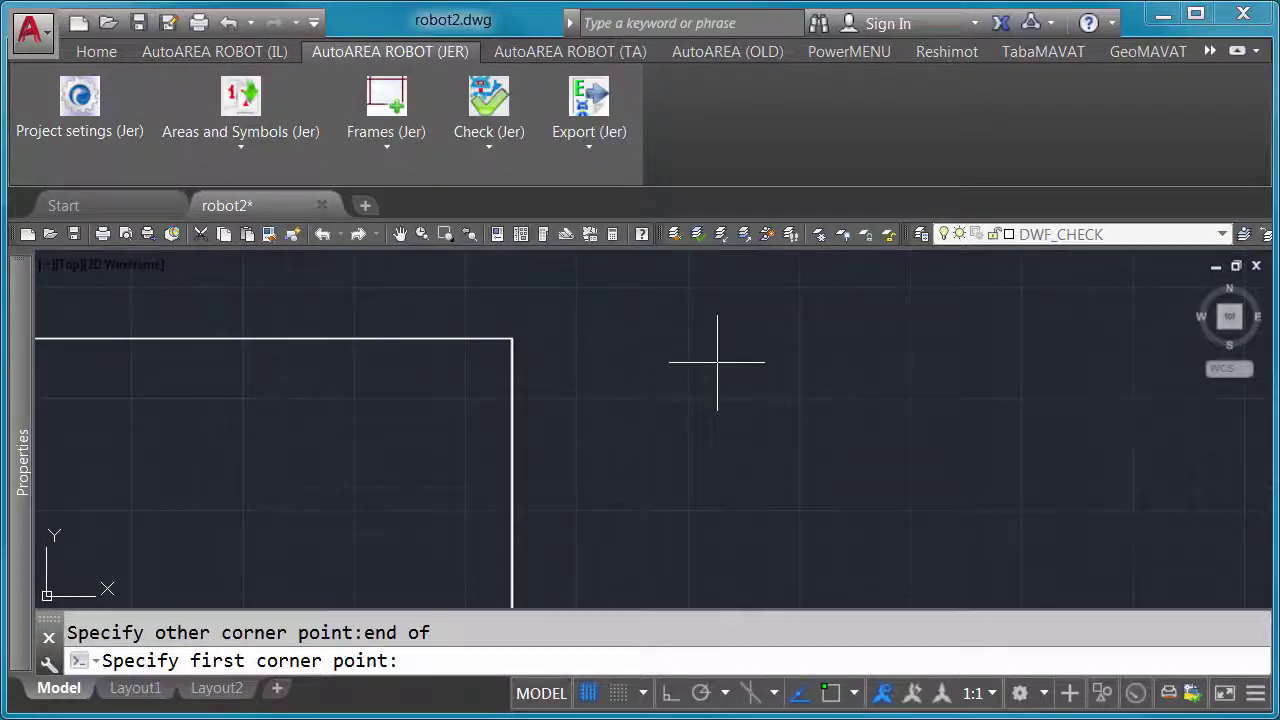
pyautogui.scroll(-5, 717, 363)
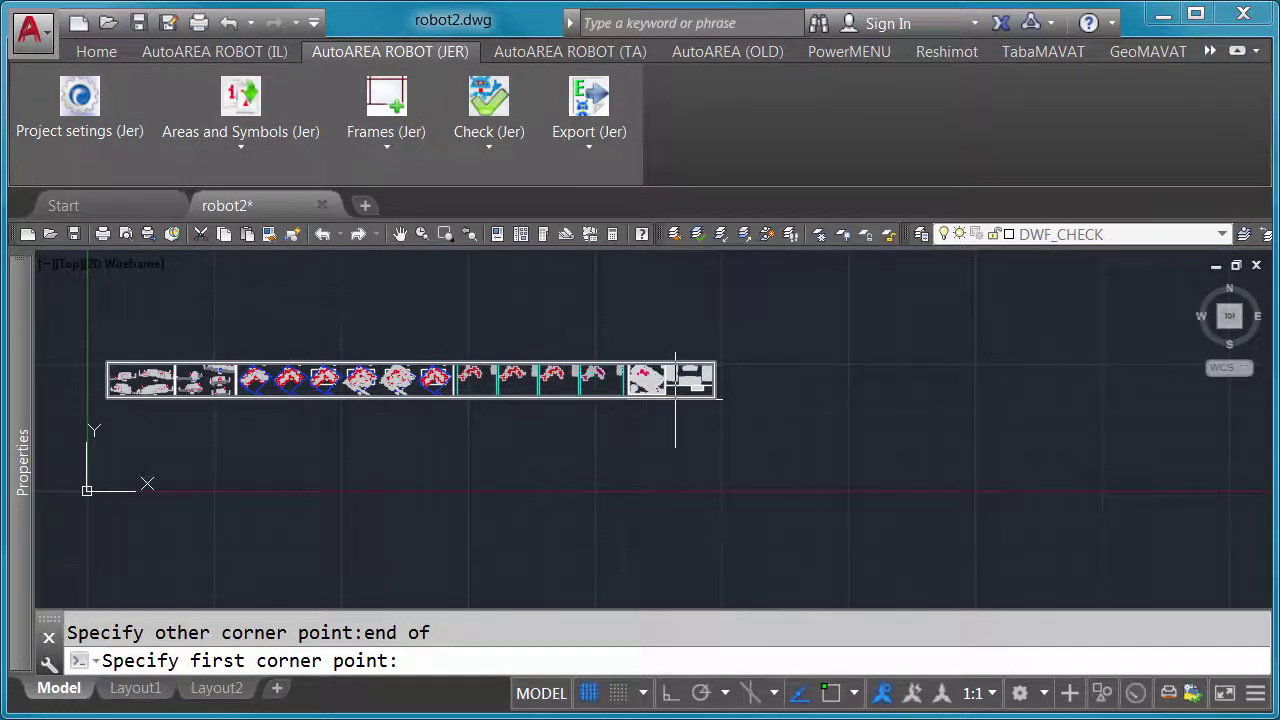
pyautogui.press('Escape')
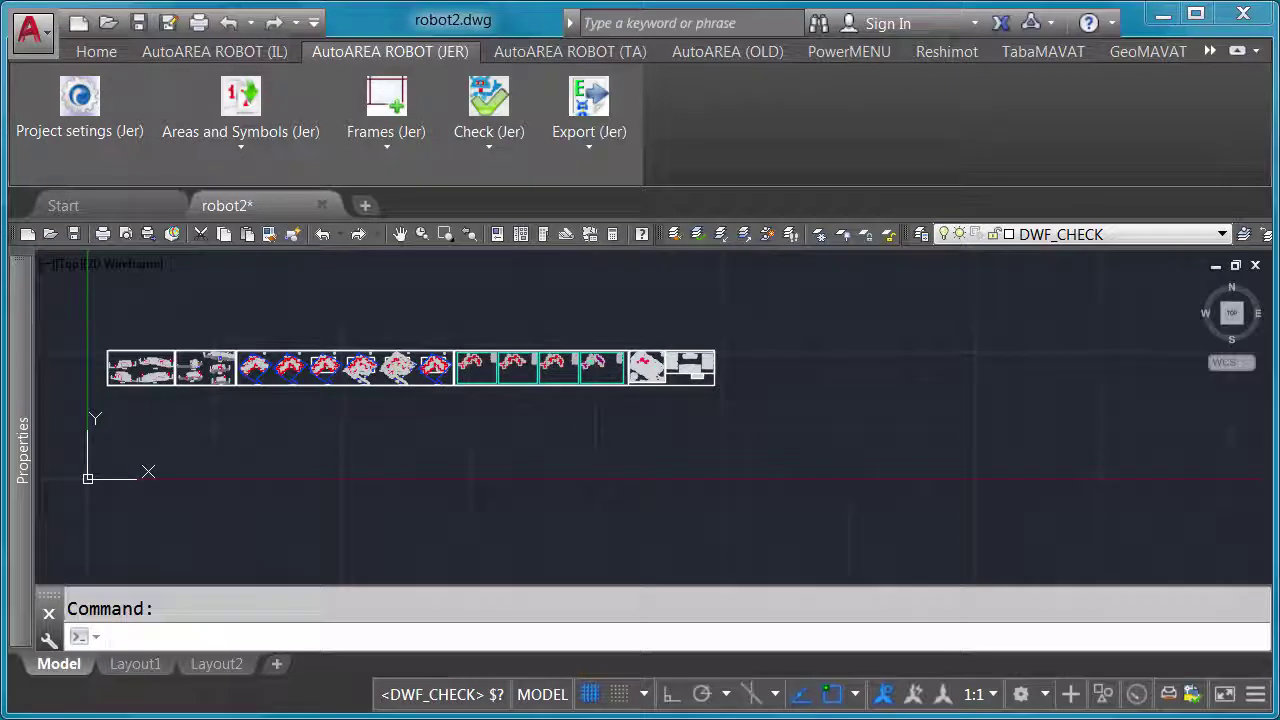
# - With Ortho on, grip-stretch the plot frame's top edge upward and right edge past the sheets
pyautogui.moveTo(443, 431); pyautogui.dragTo(610, 466, button='middle')
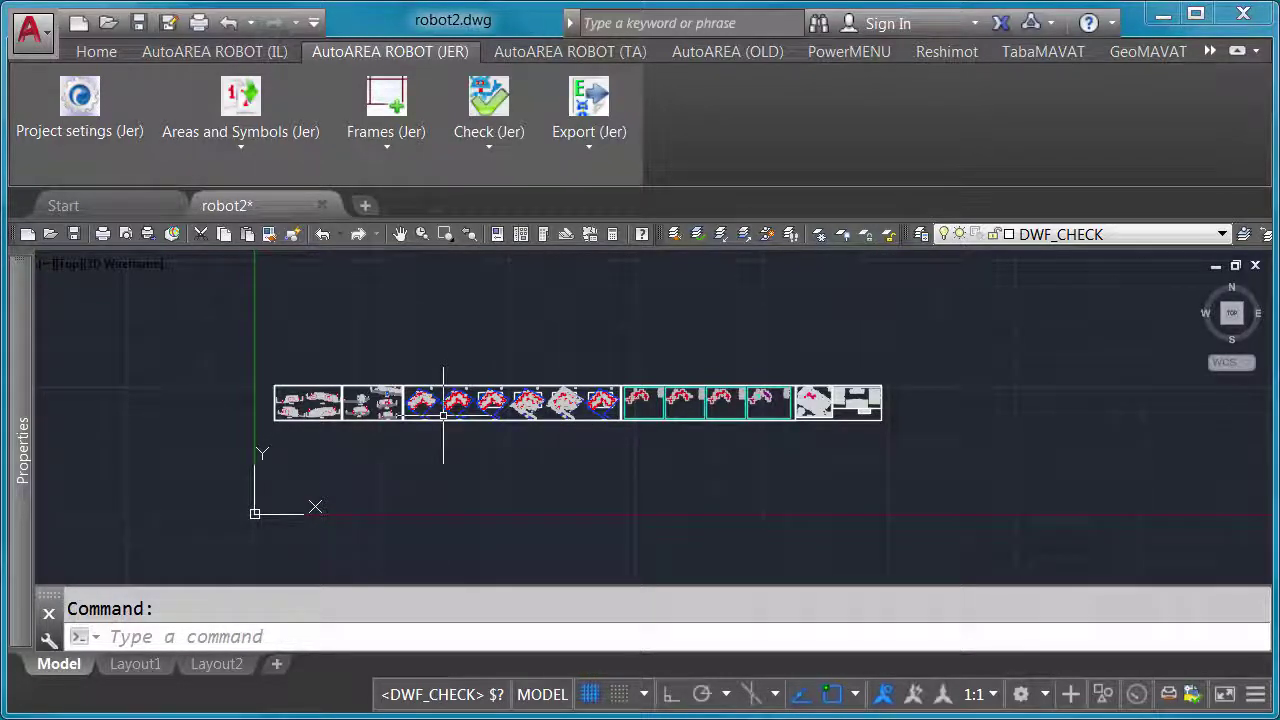
pyautogui.click(558, 384)
pyautogui.press('F8')
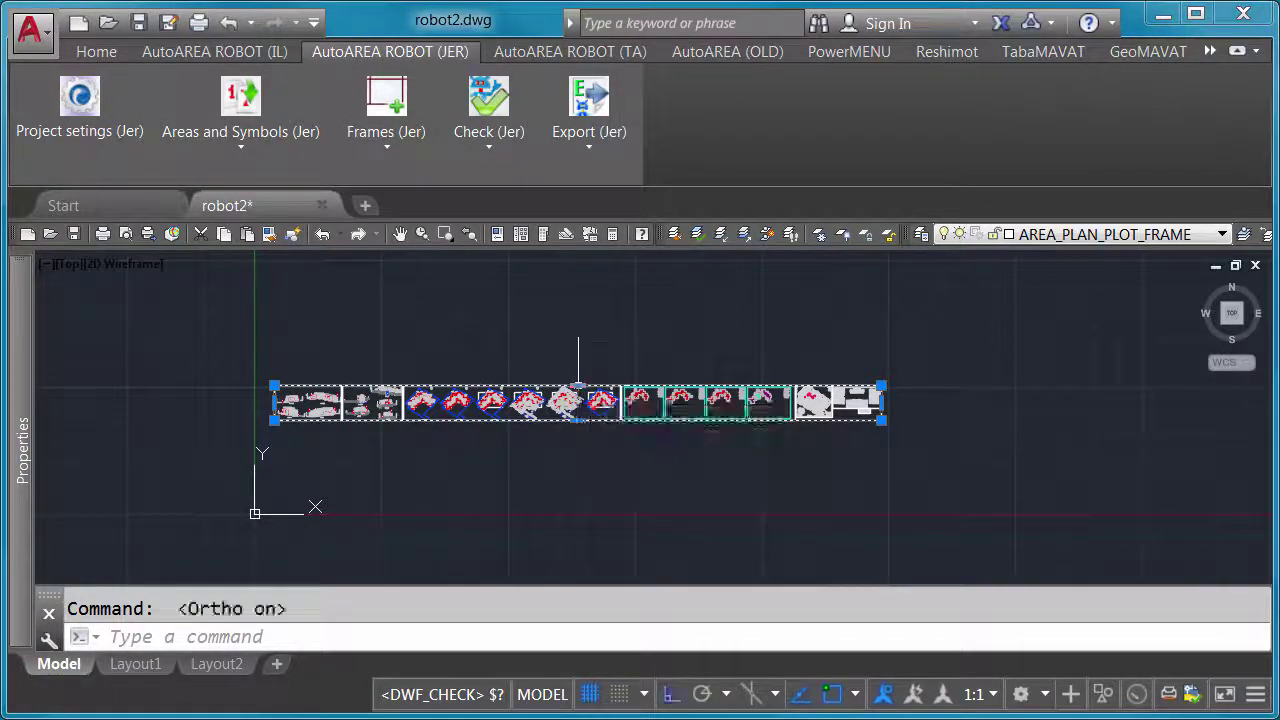
pyautogui.click(578, 384)
pyautogui.click(578, 337)
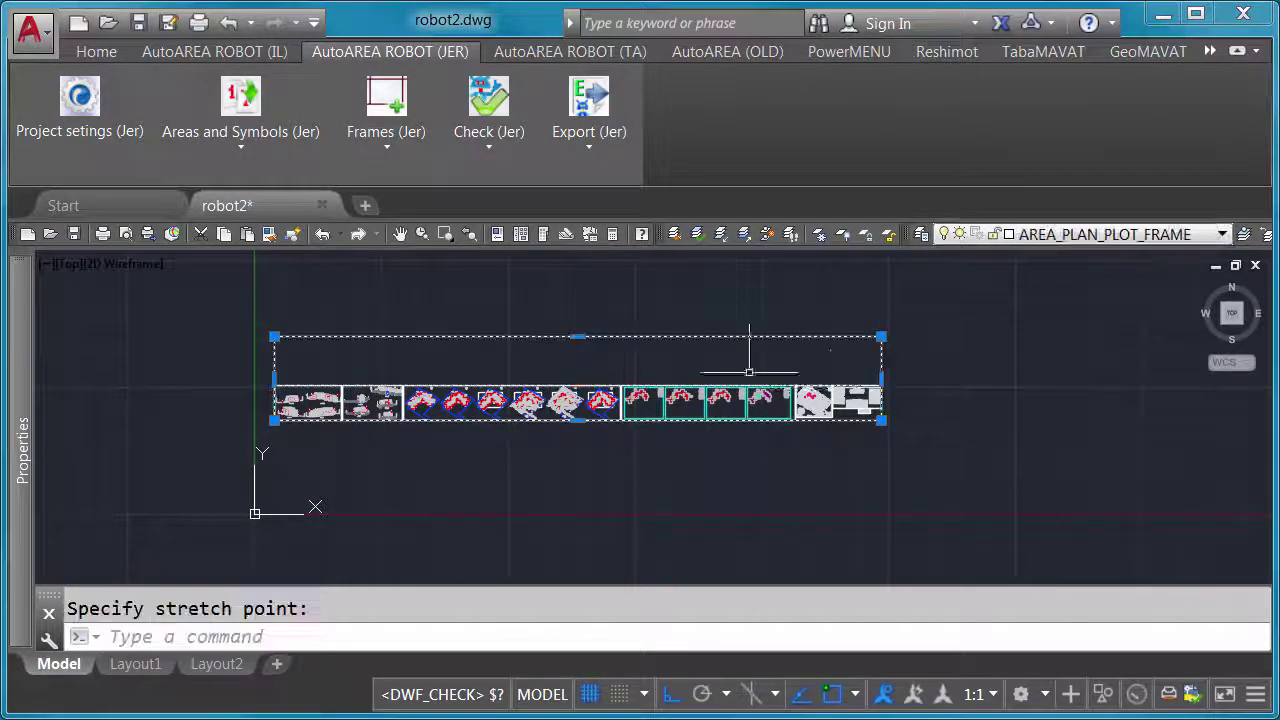
pyautogui.click(881, 378)
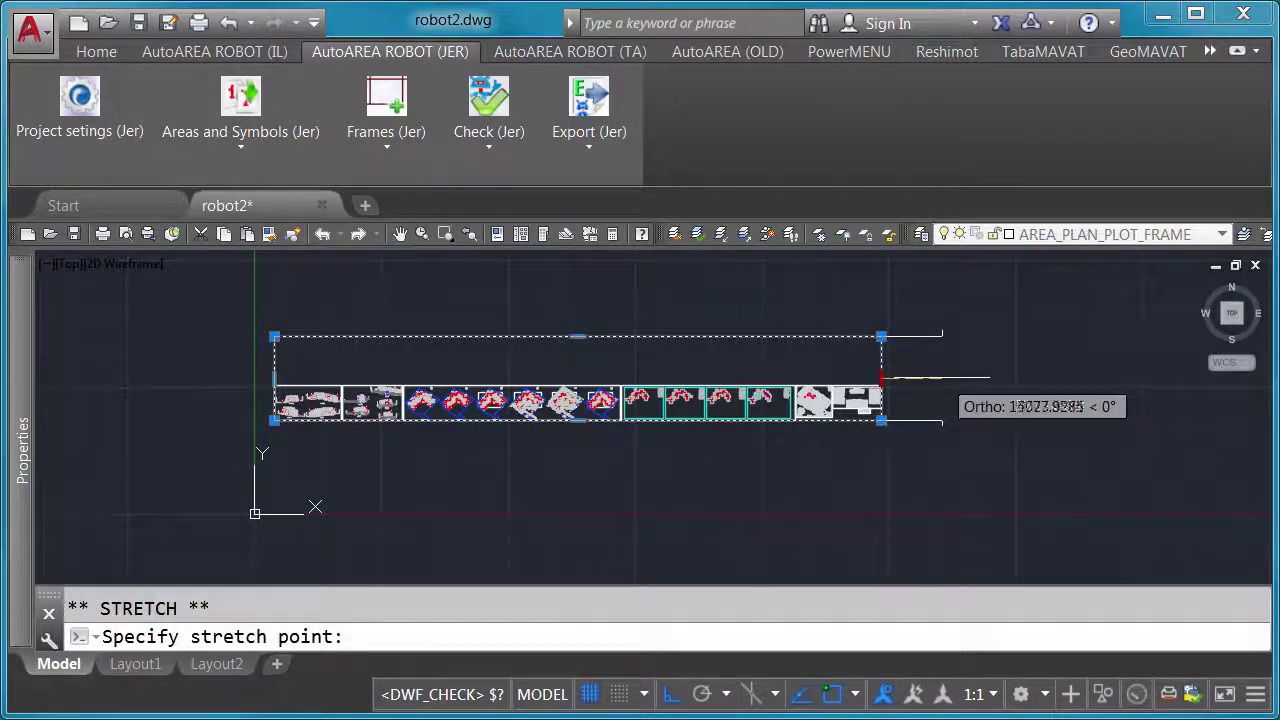
pyautogui.click(943, 380)
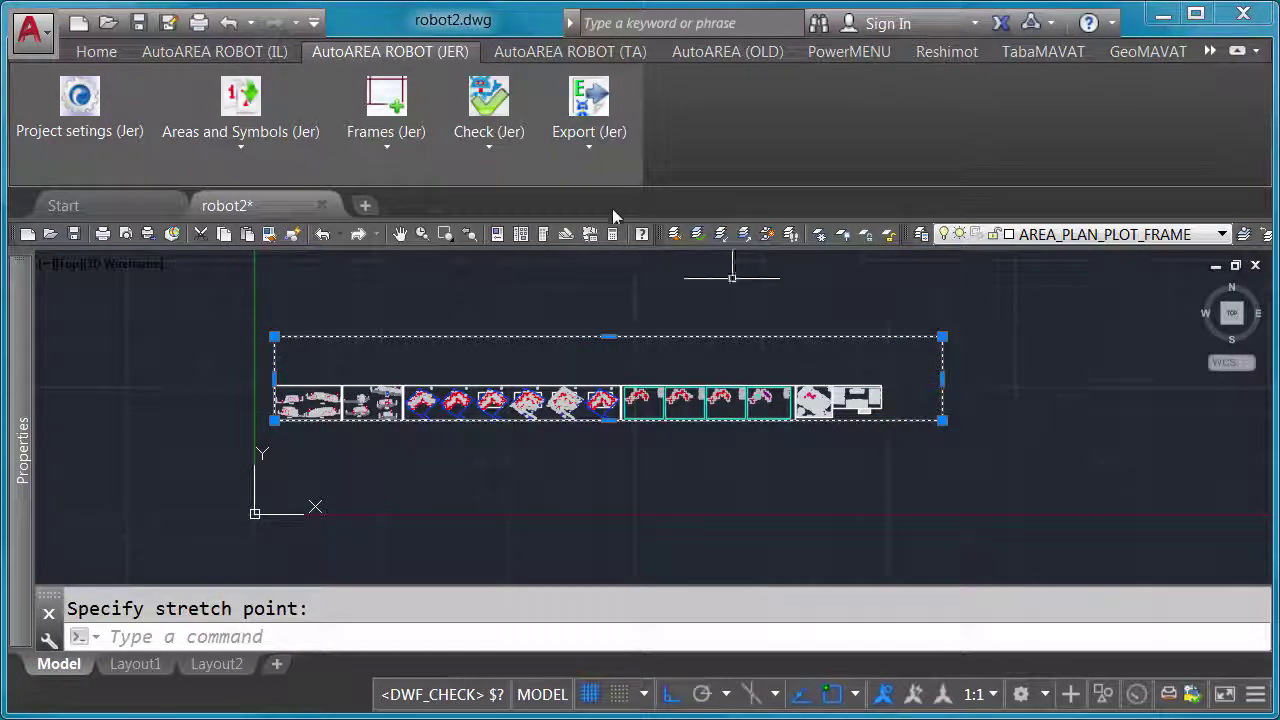
pyautogui.click(491, 155)
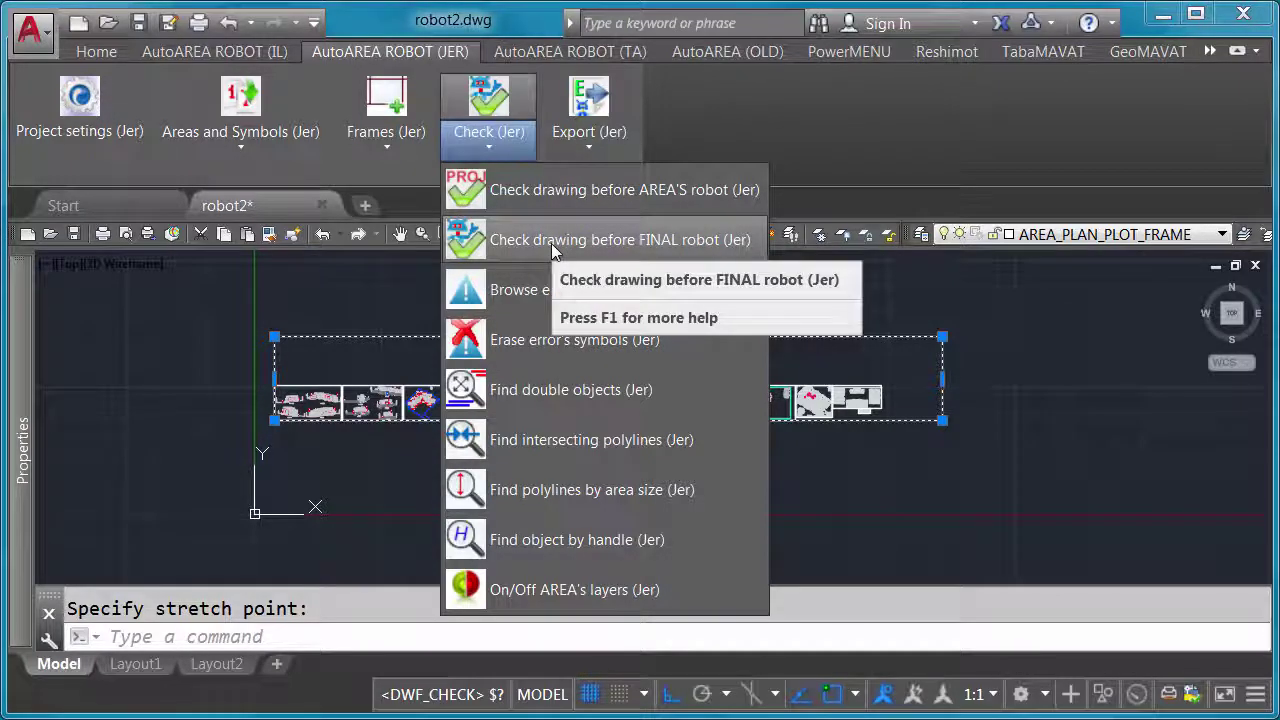
# - Run Check drawing before FINAL robot (Jer), then undo the stretch after the 15000x910 mm error
pyautogui.click(551, 243)
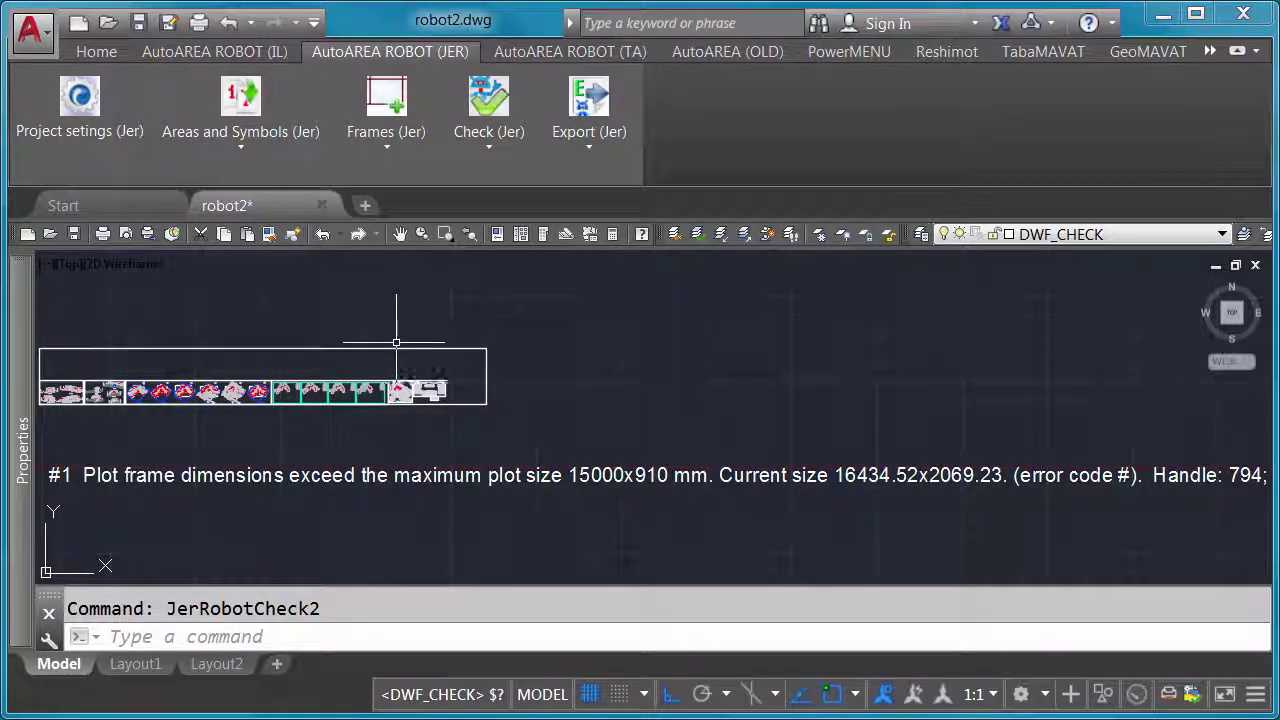
pyautogui.hotkey('ctrl', 'z')
pyautogui.hotkey('ctrl', 'z')
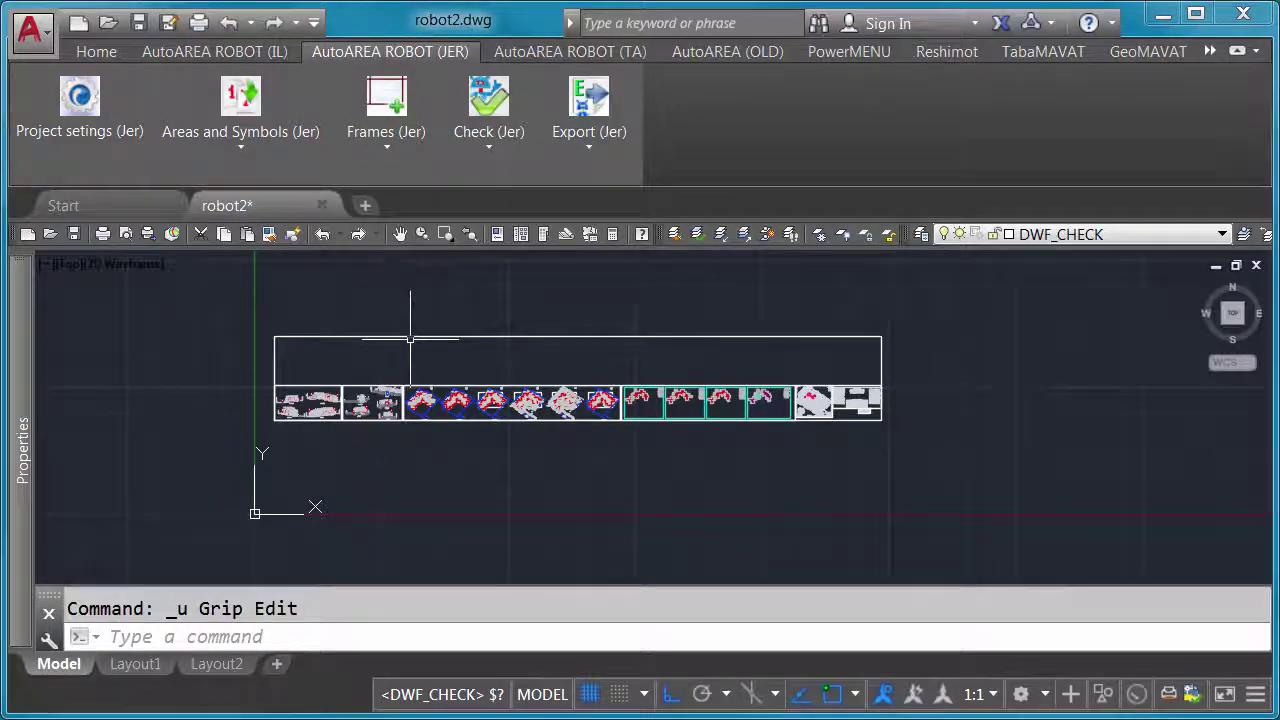
# - Draw a new PLOT frame (Jer) corner to corner around the sheets and dismiss the oversize warning
pyautogui.click(389, 146)
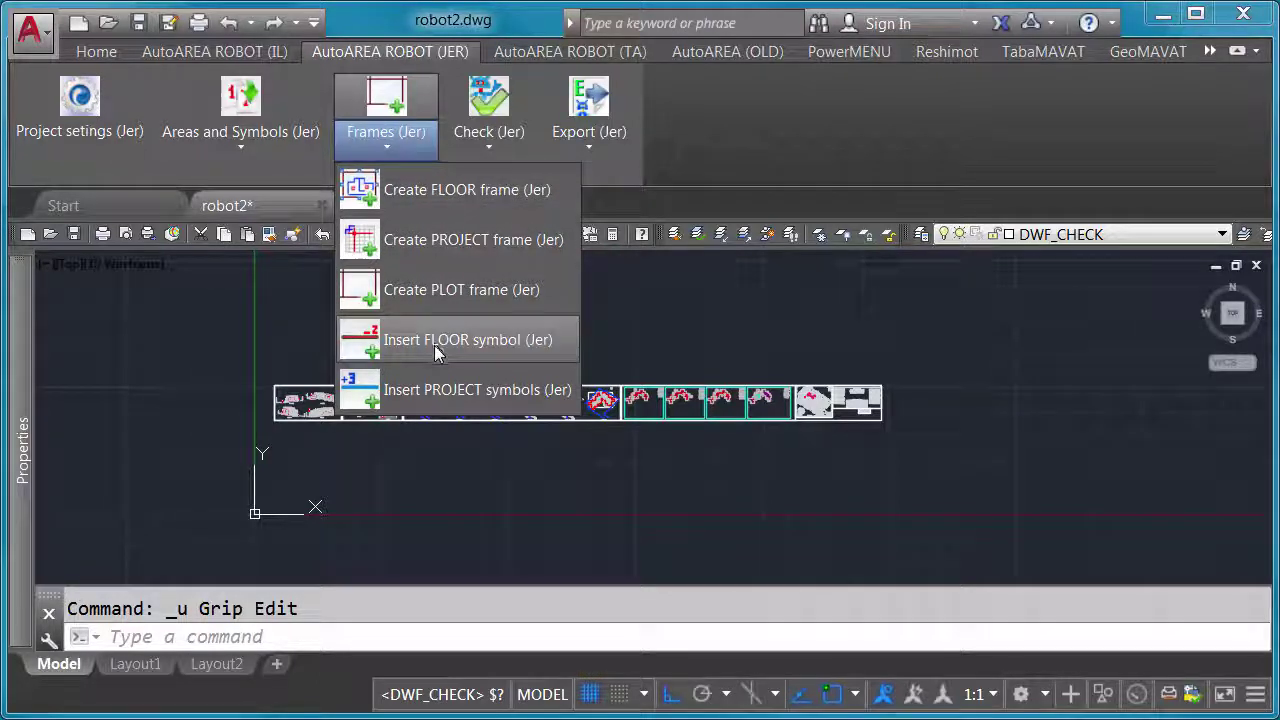
pyautogui.click(462, 298)
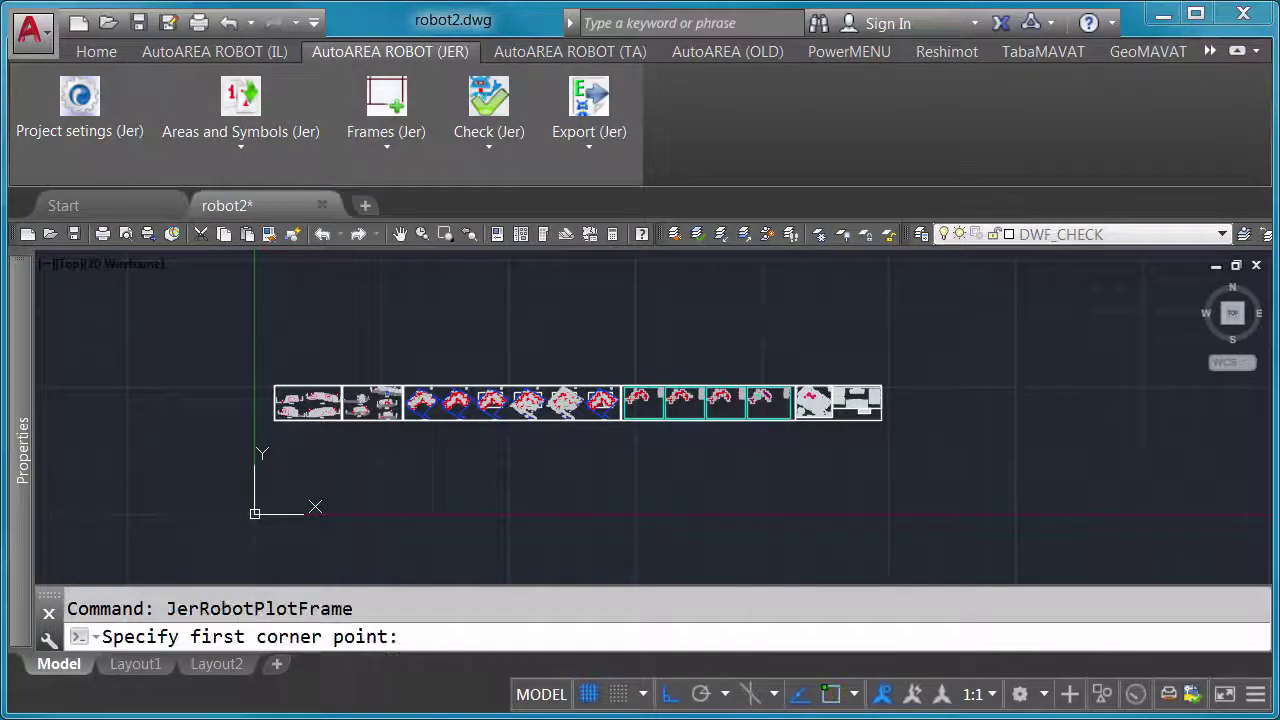
pyautogui.click(257, 438)
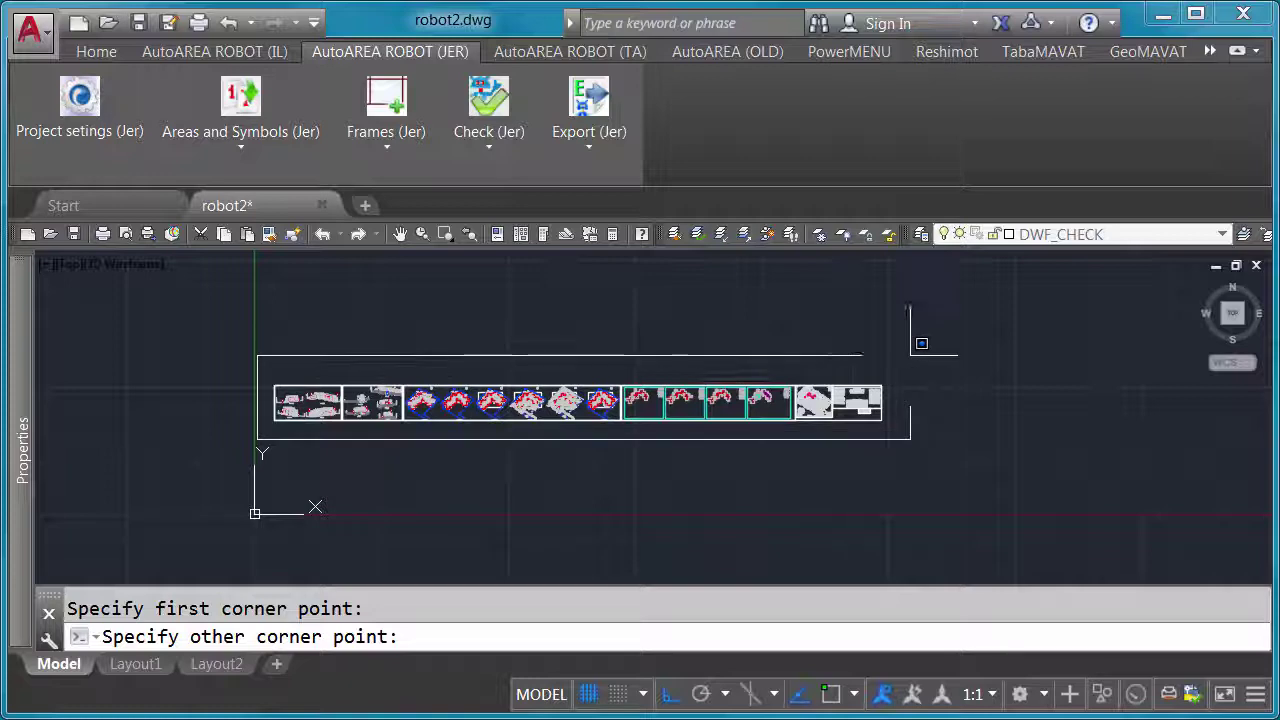
pyautogui.click(903, 357)
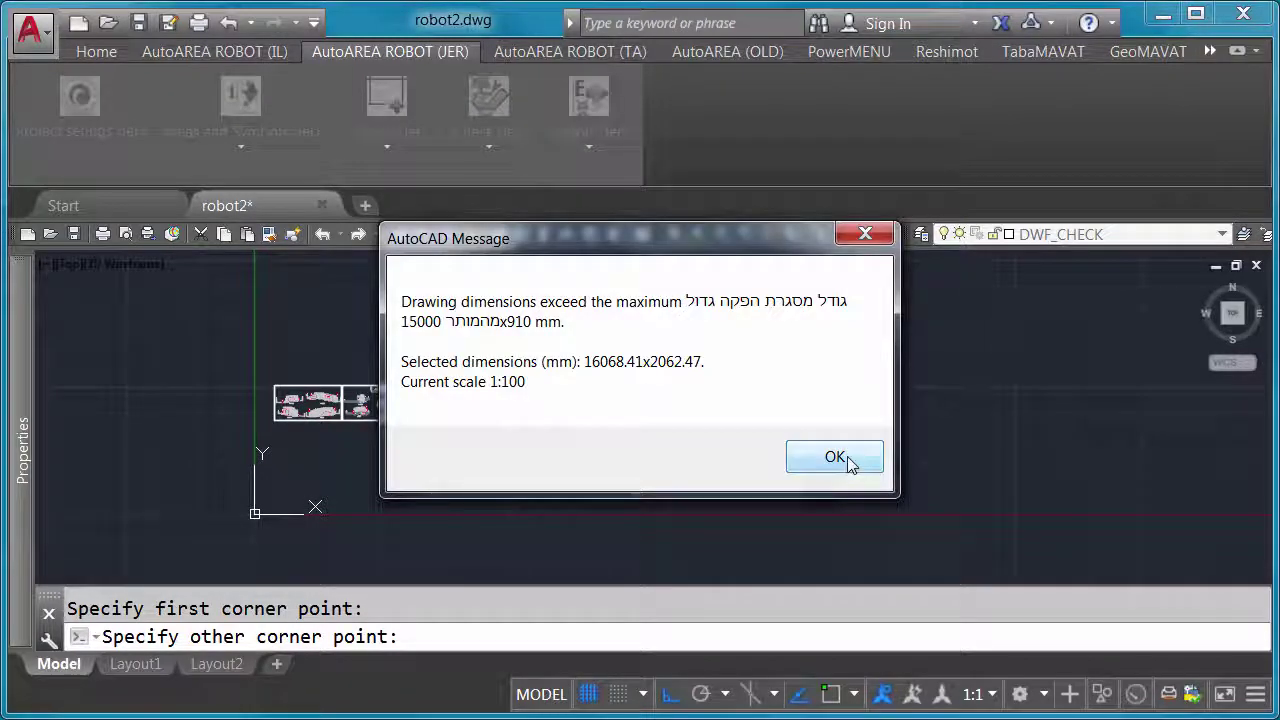
pyautogui.click(850, 459)
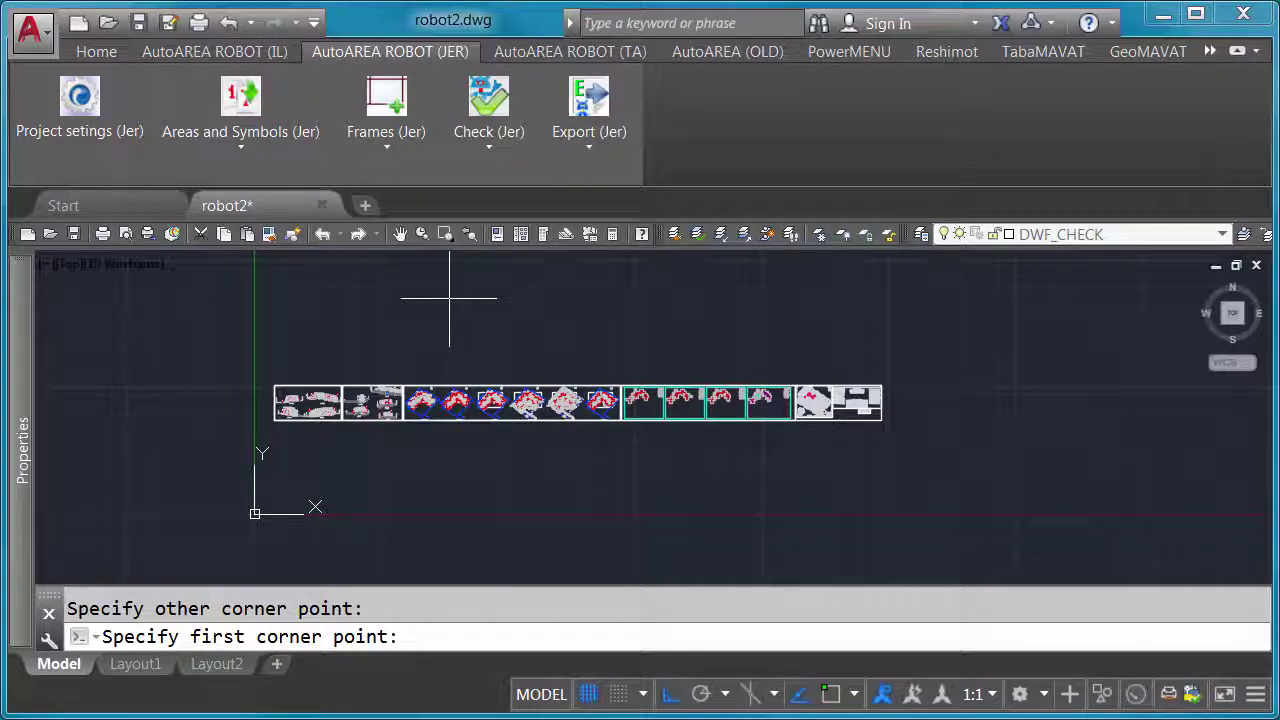
pyautogui.click(592, 152)
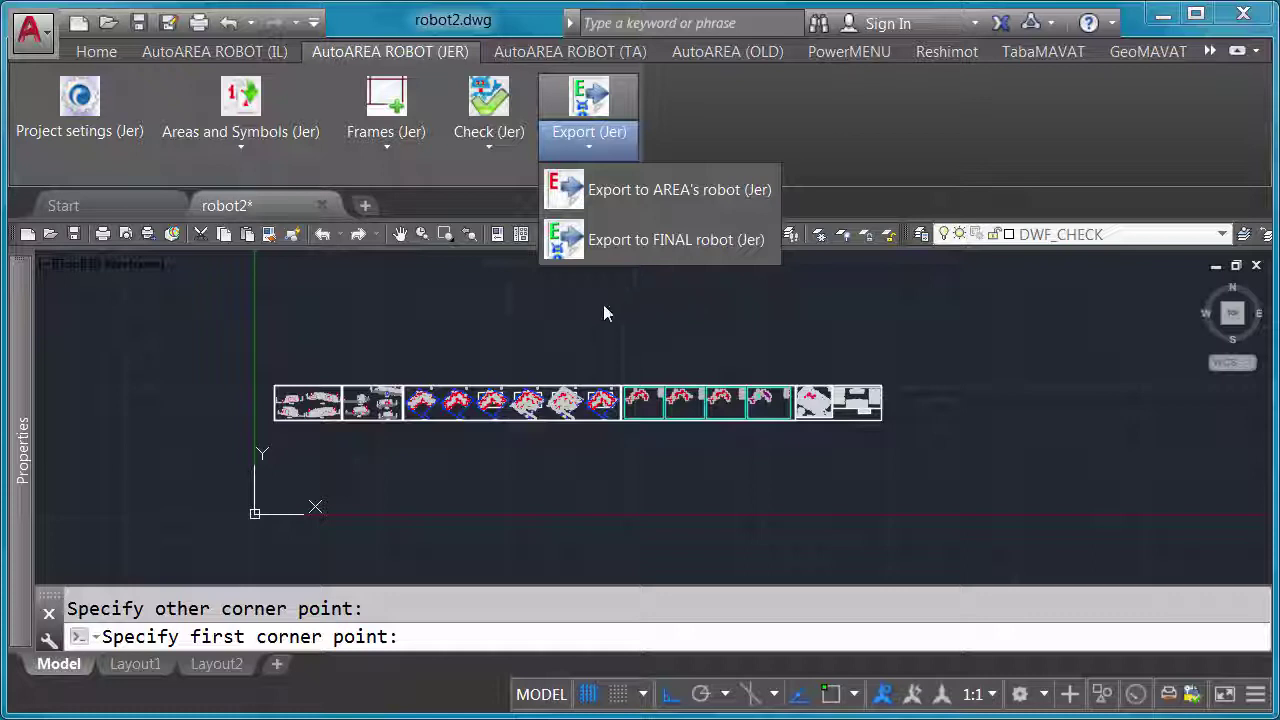
pyautogui.click(499, 305)
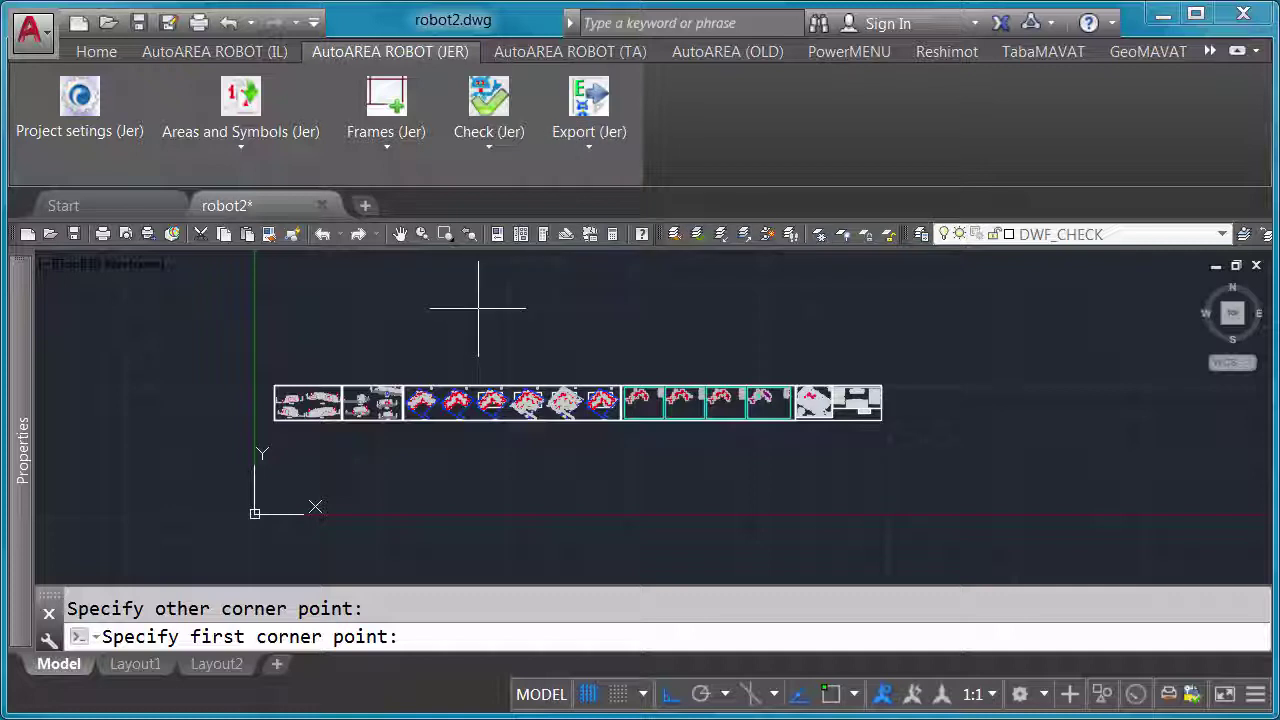